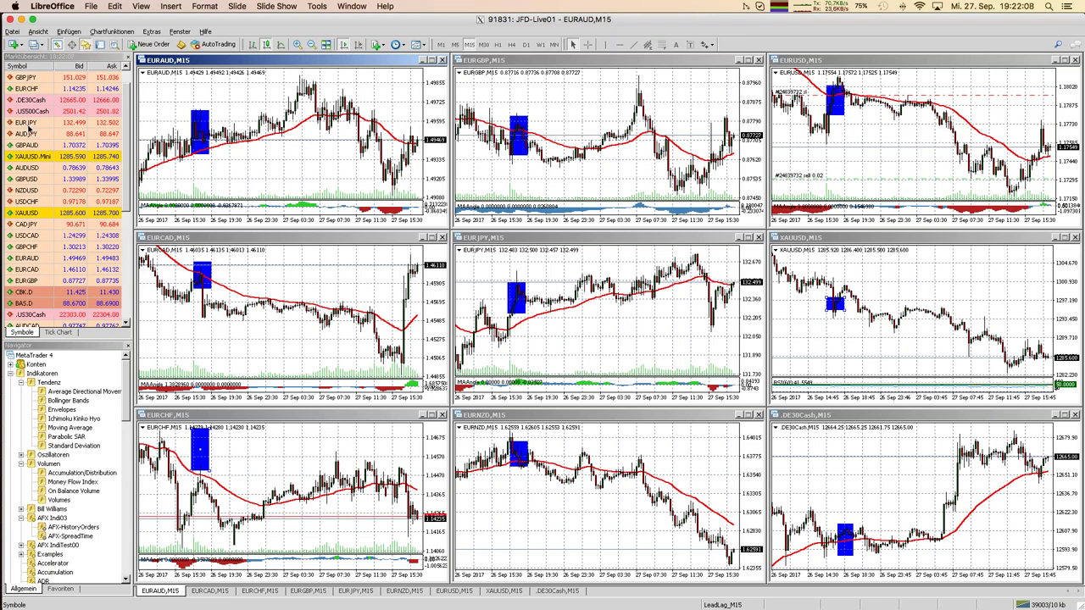
Open a new AUDUSD chart window, then move it over the left charts and widen it
left_click(30, 169)
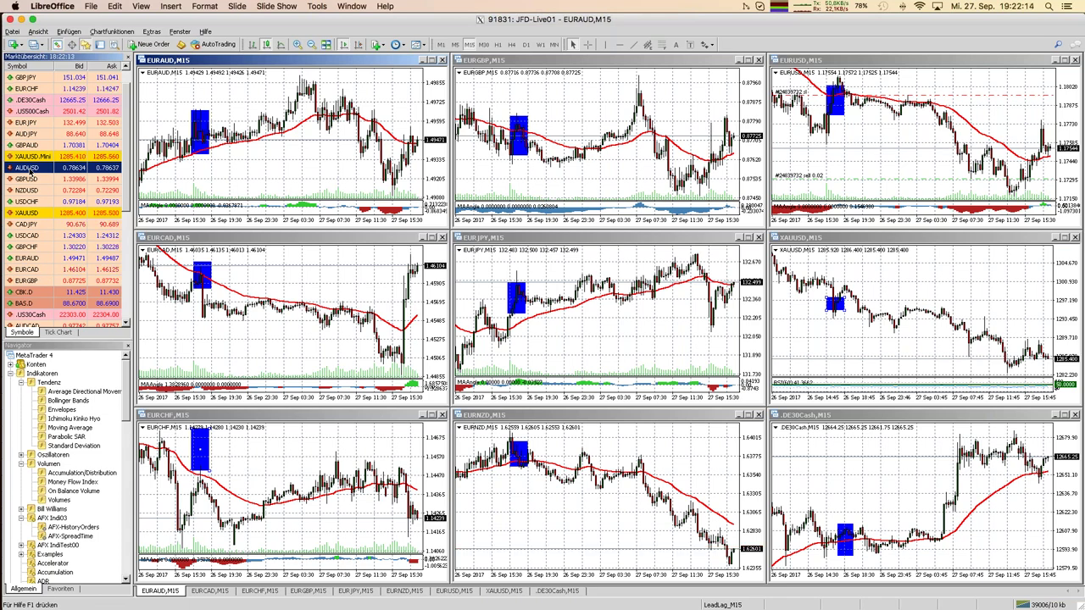
right_click(29, 169)
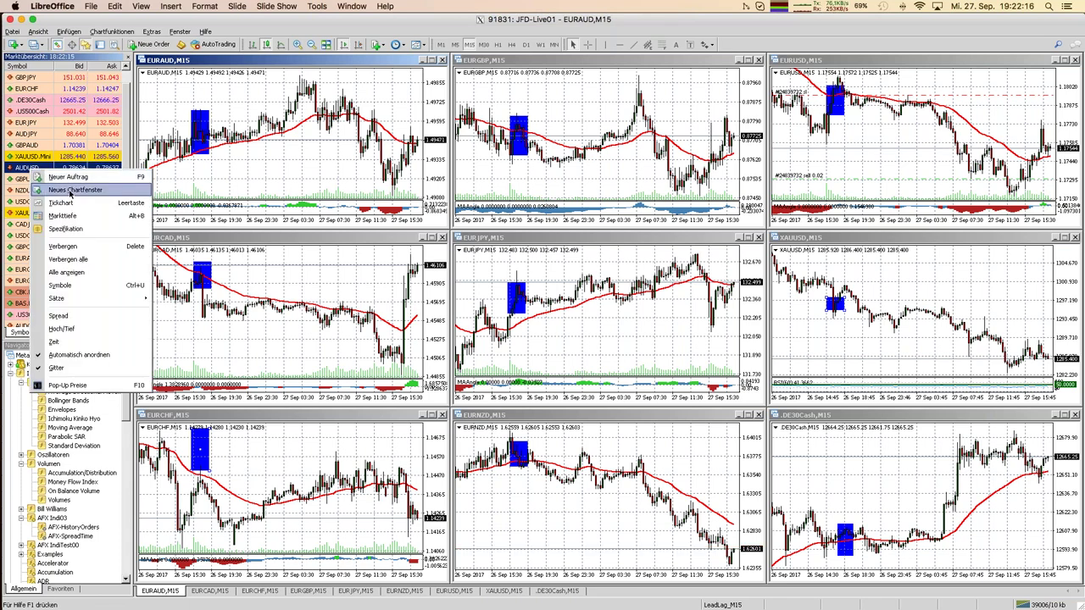
left_click(71, 191)
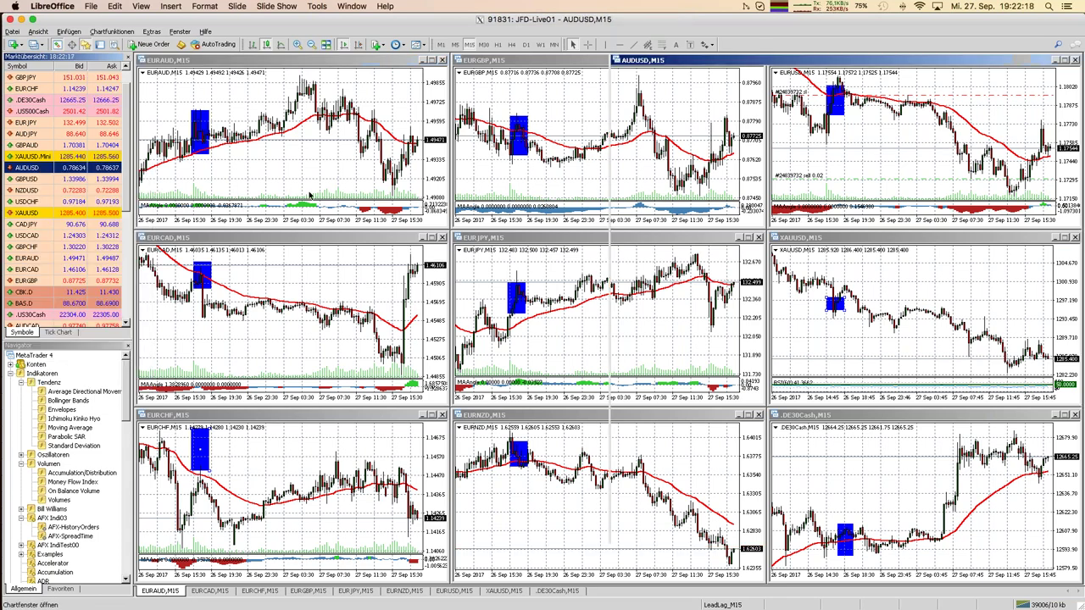
left_click_drag(704, 64, 248, 63)
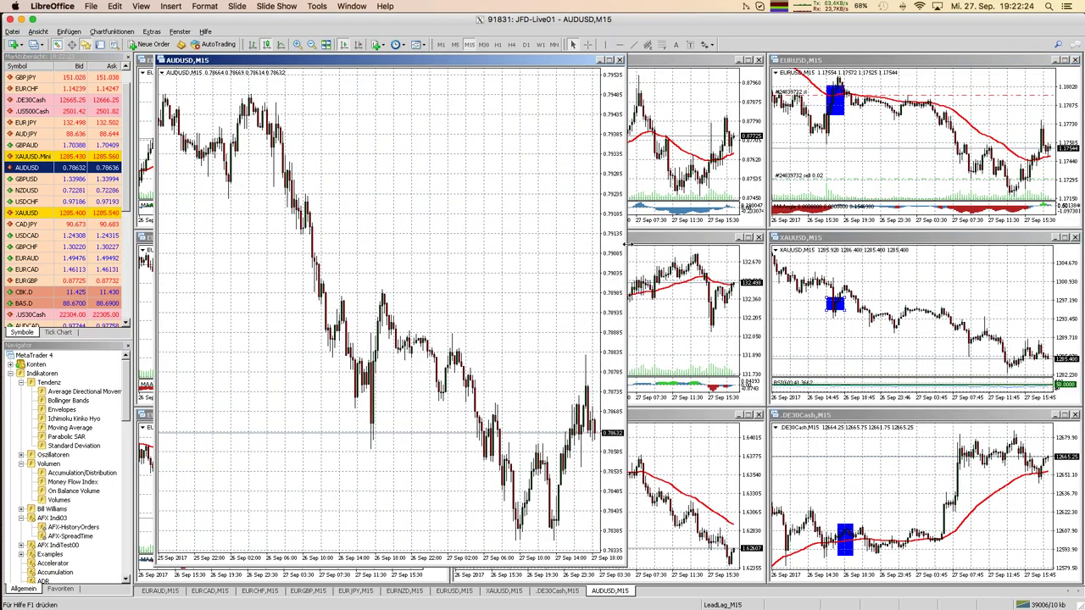
left_click_drag(806, 256, 805, 257)
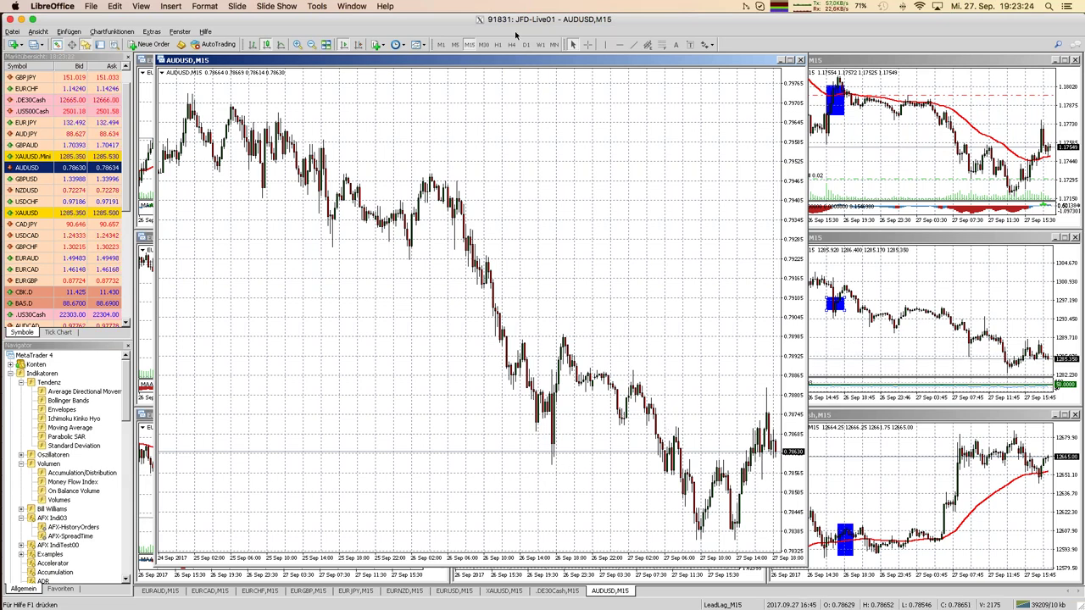
Place two horizontal lines on the AUDUSD chart, at about 0.78626 for the entry and 0.78854 for the stop loss
left_click(620, 47)
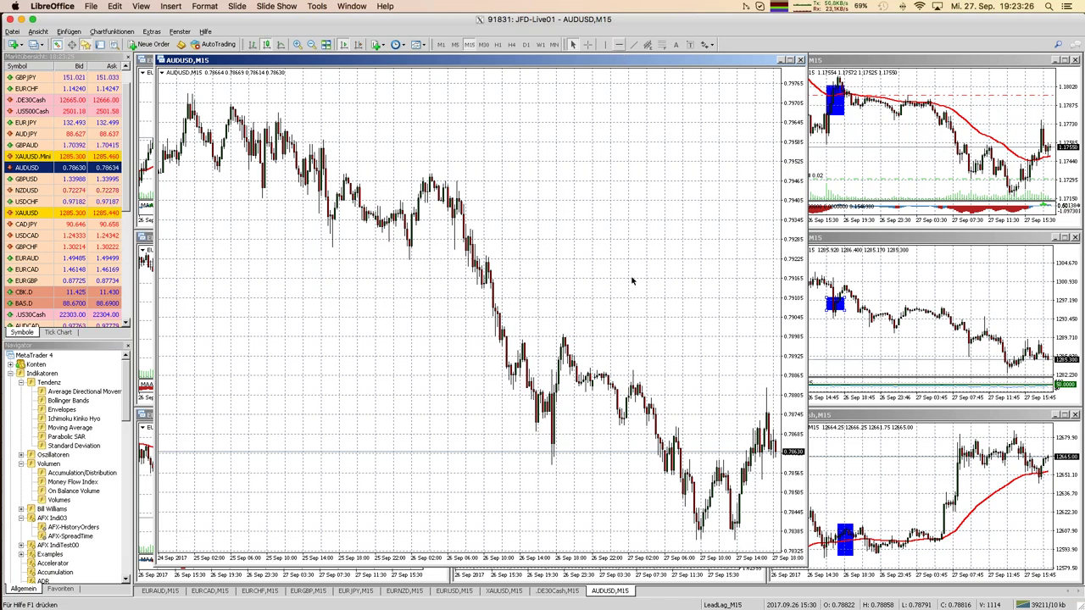
left_click(606, 454)
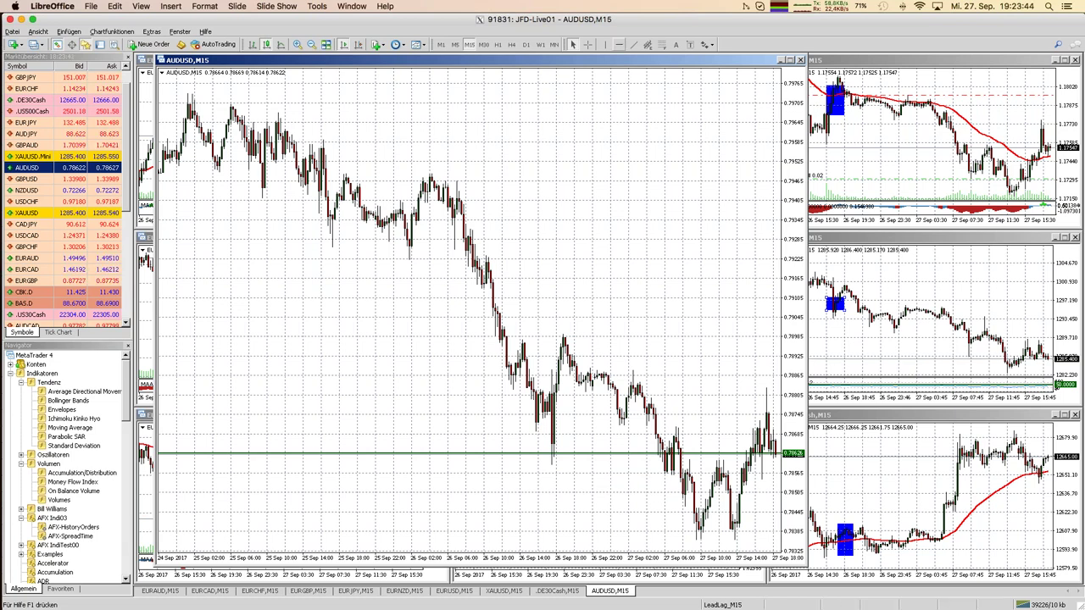
left_click(620, 46)
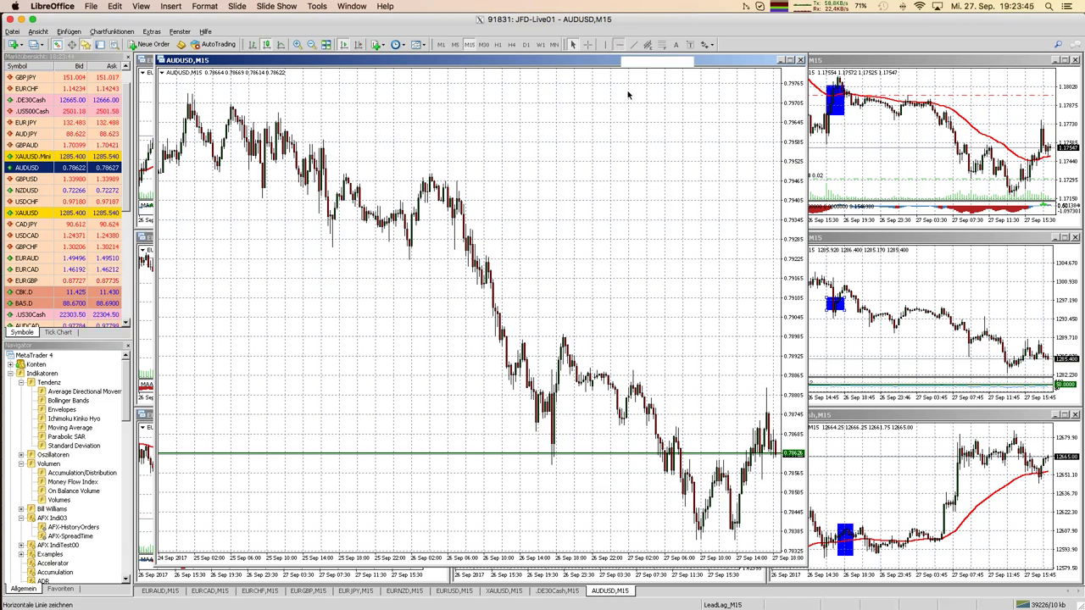
left_click(714, 379)
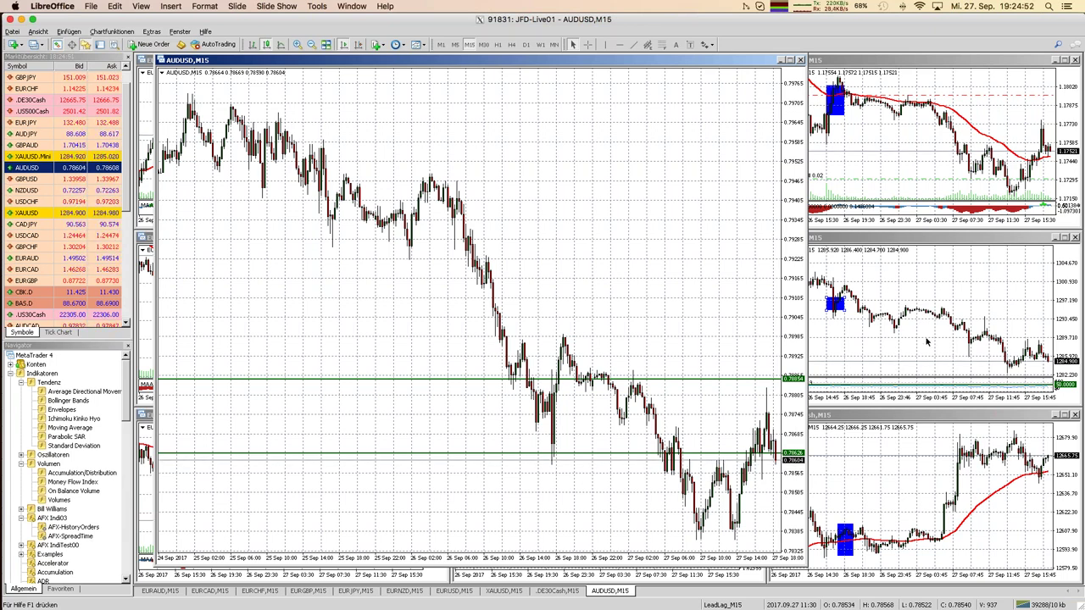
Switch to LibreOffice and bring up the Calculate_Risk.ods spreadsheet
mouse_move(3, 407)
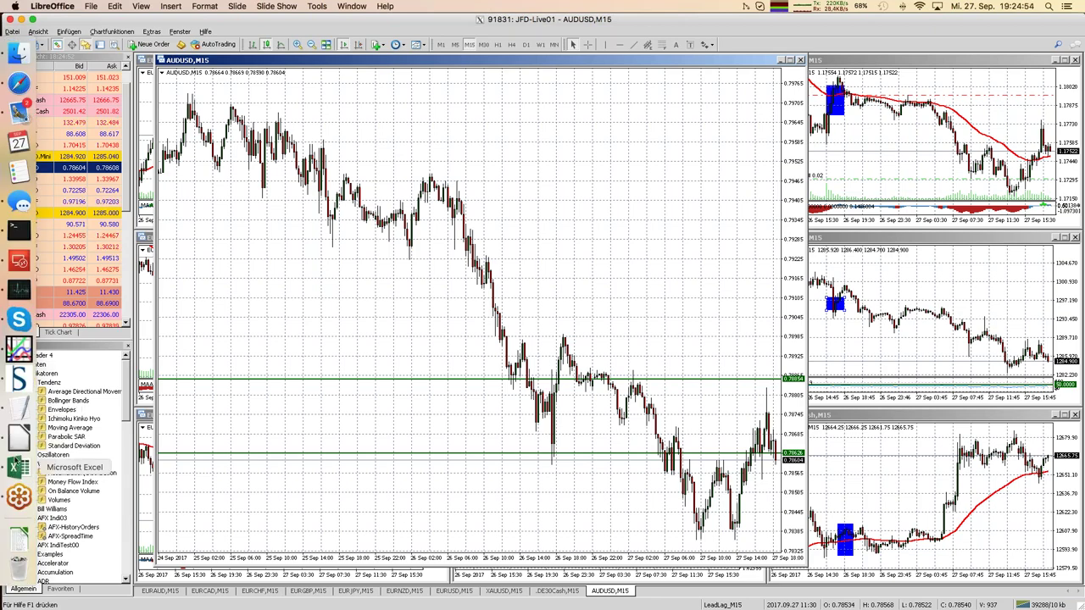
left_click(19, 441)
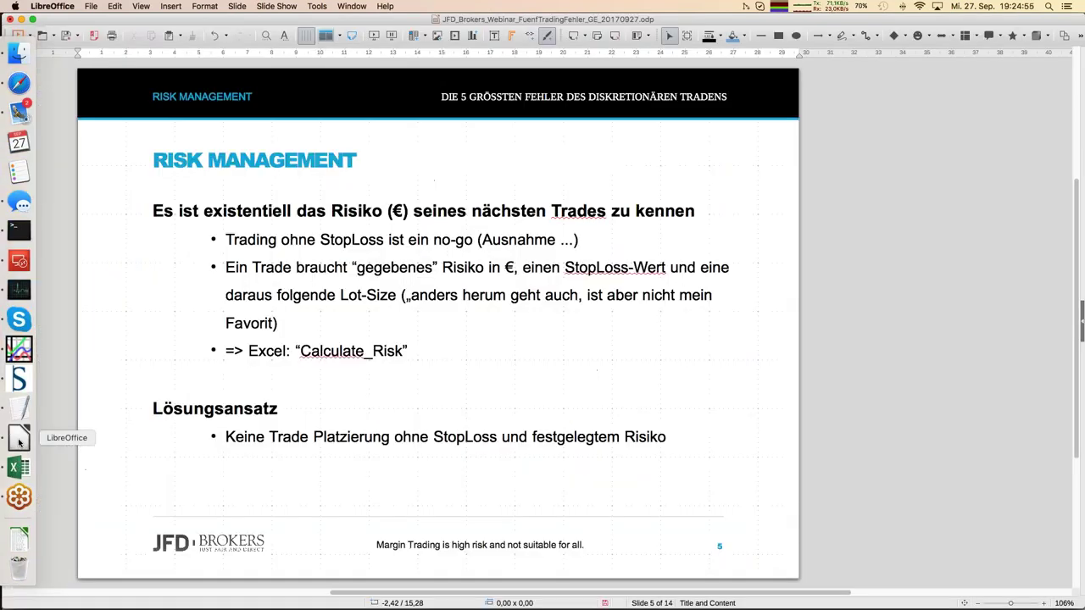
left_click(352, 6)
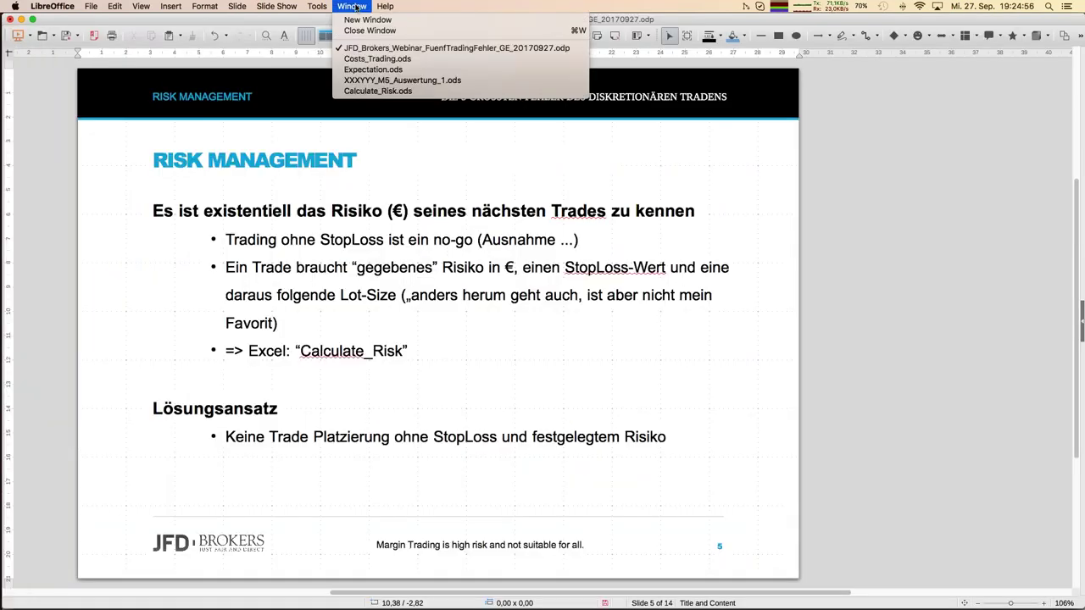
left_click(363, 93)
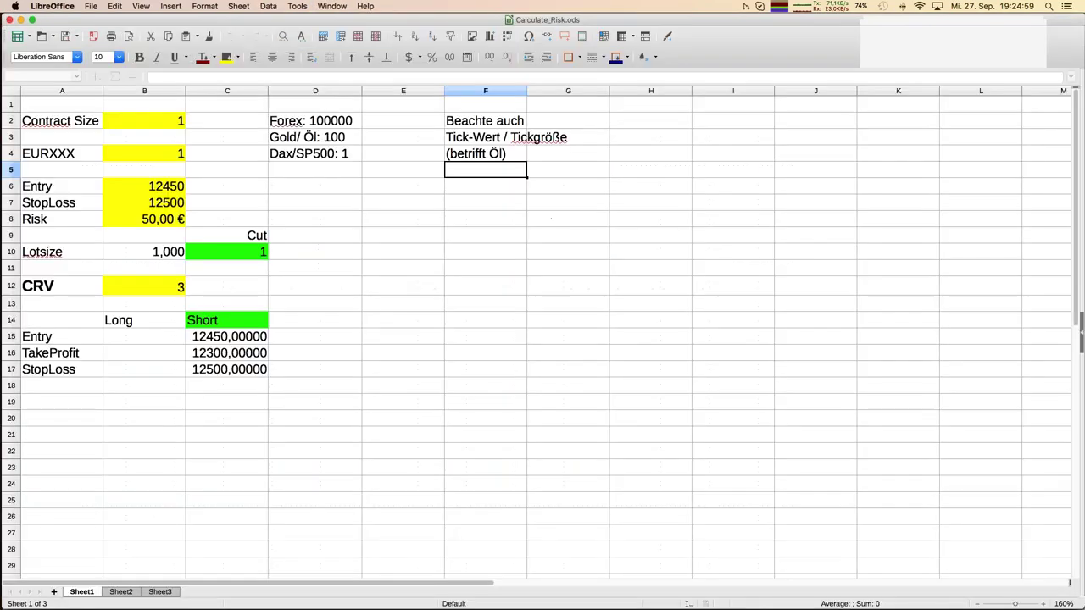
Set the Contract Size in cell B2 to the Forex value 100000
left_click(144, 123)
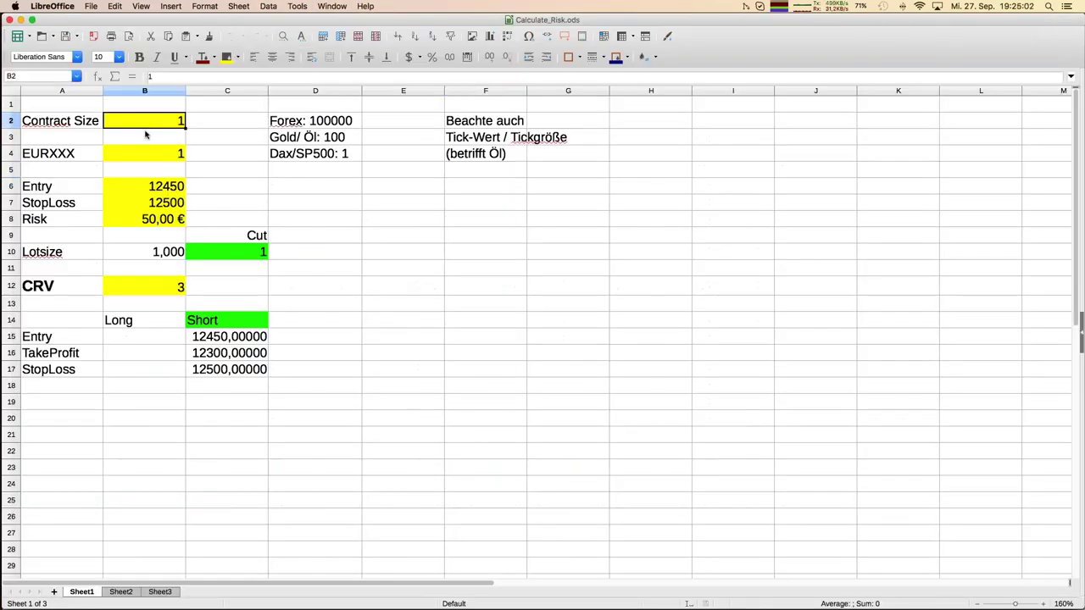
type("100000")
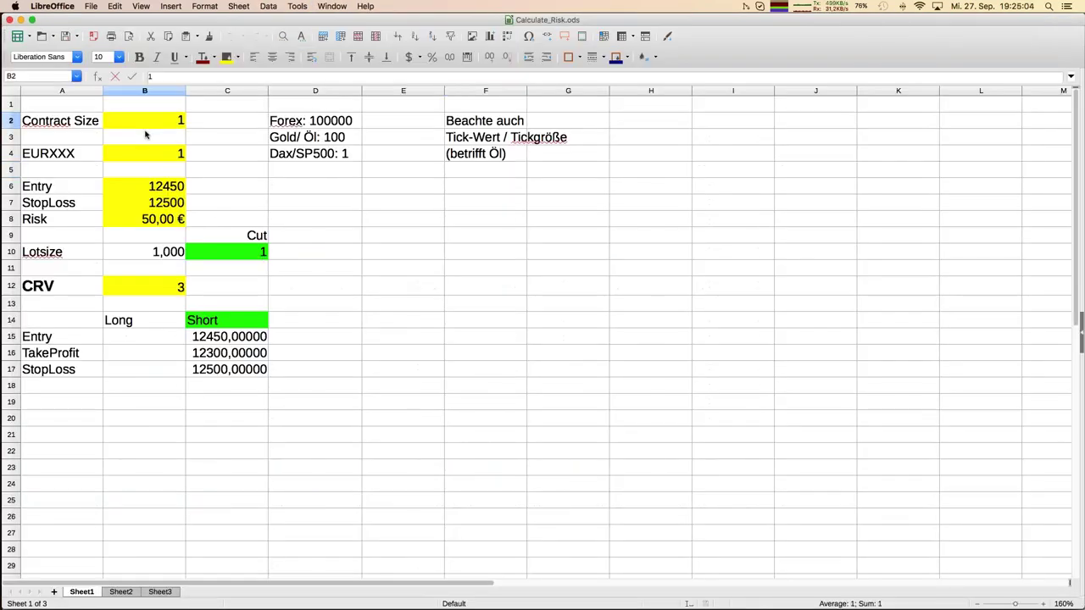
key("Return")
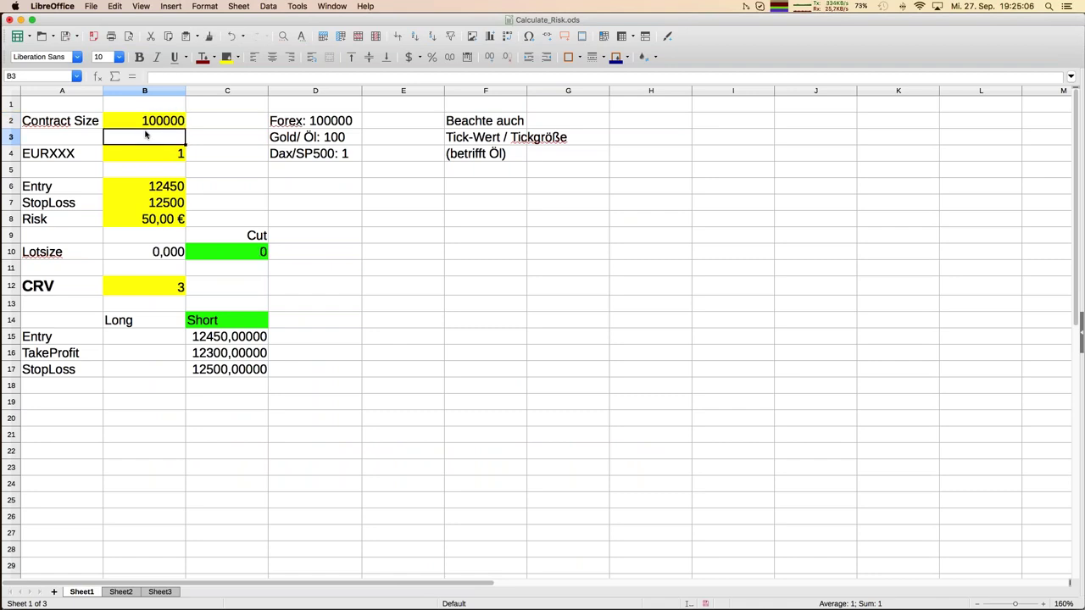
Set the EURXXX exchange rate in cell B4 to 1,19
key("Down")
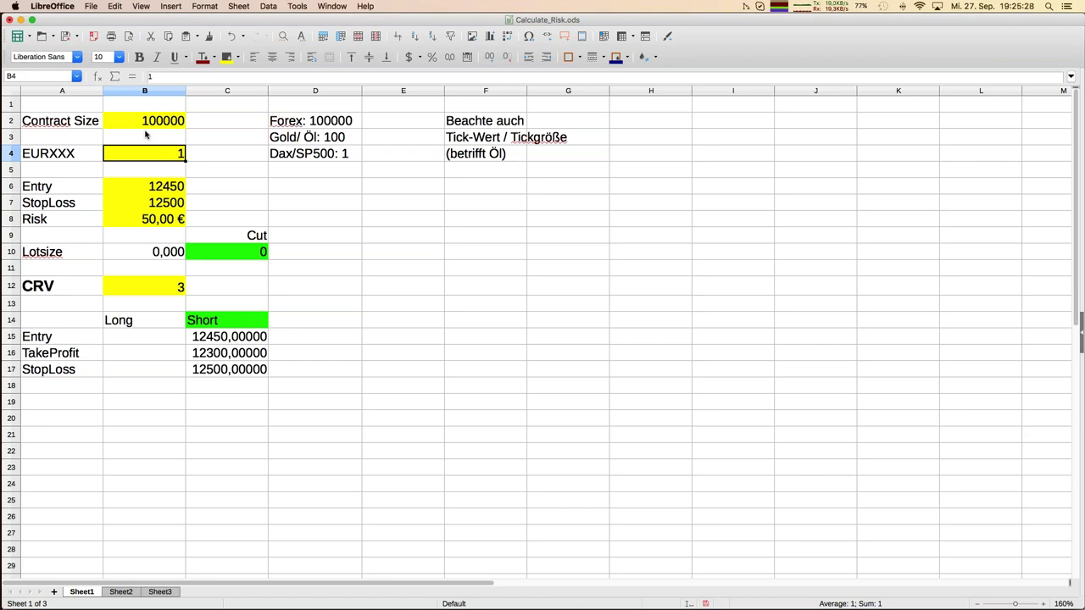
type(",19")
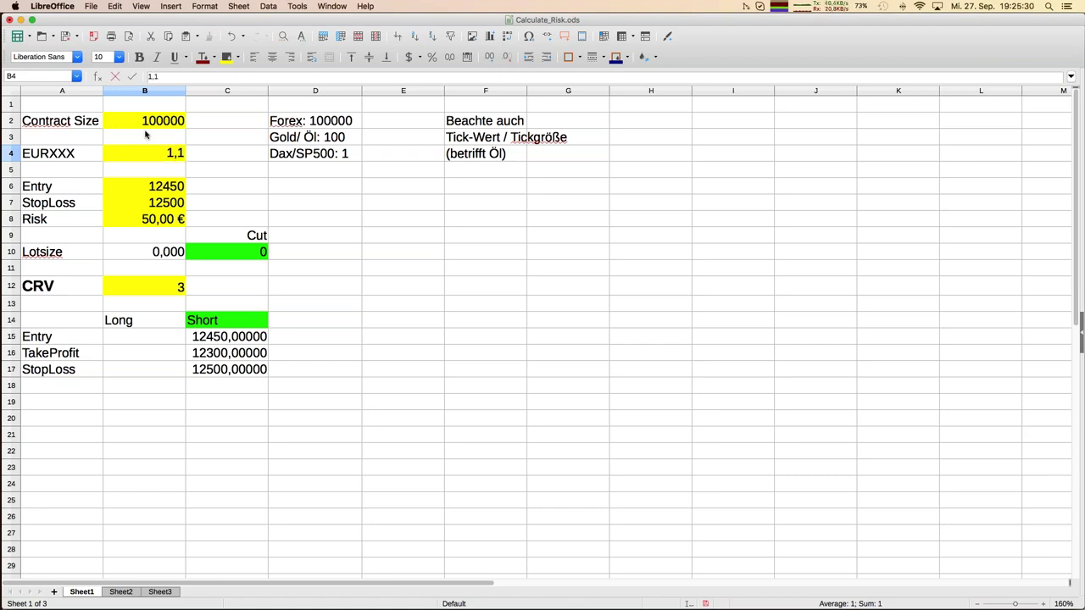
key("Return")
Check the EURUSD rate in MetaTrader, then return to the LibreOffice spreadsheet and set the EURXXX rate in B4 to 1,175
key("super+Tab")
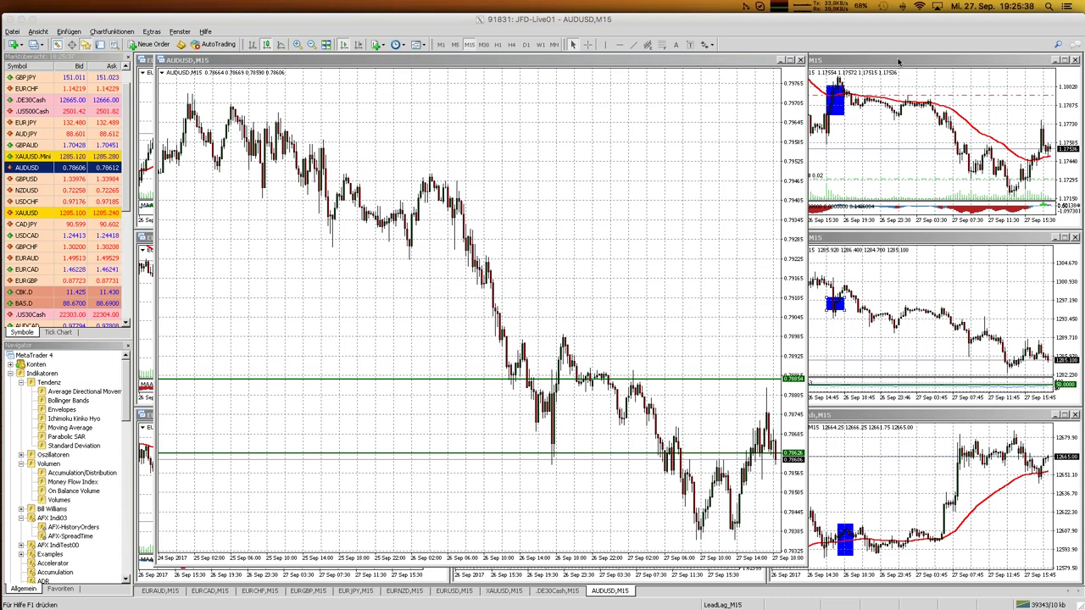
mouse_move(3, 83)
left_click(17, 438)
left_click(165, 156)
key("F2")
key("BackSpace")
type("75")
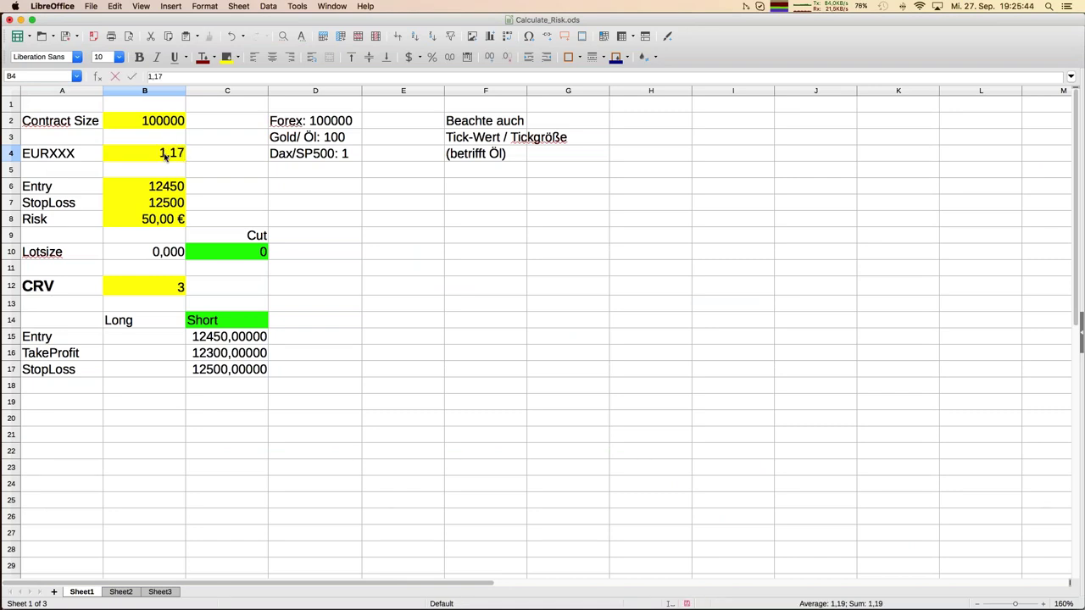
key("Return")
Set the Entry price in cell B6 to 0,78626
key("Down")
key("Down")
key("Up")
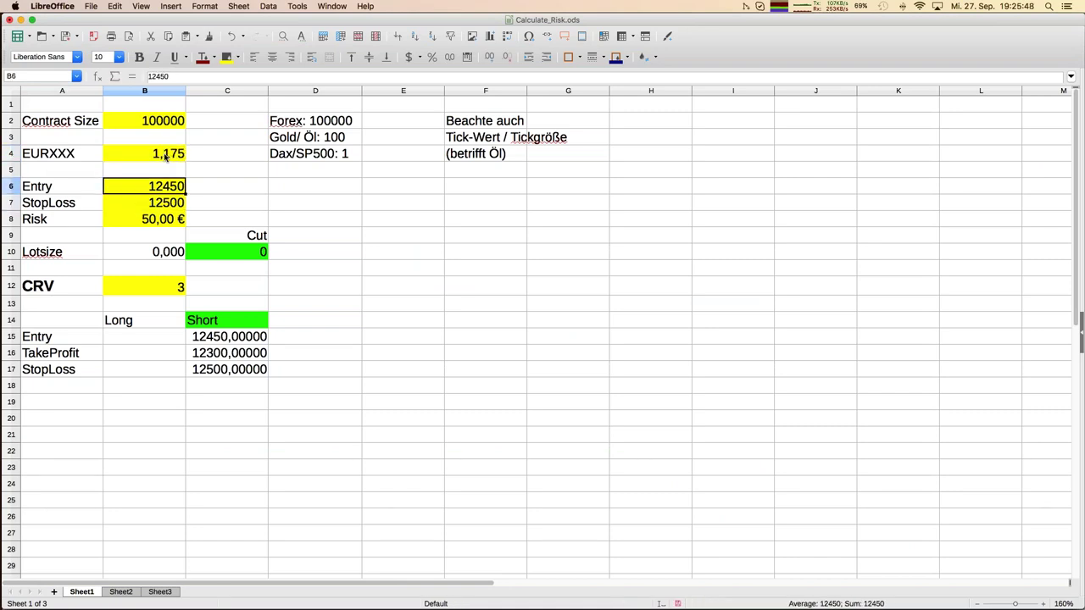
key("F2")
type(",78626")
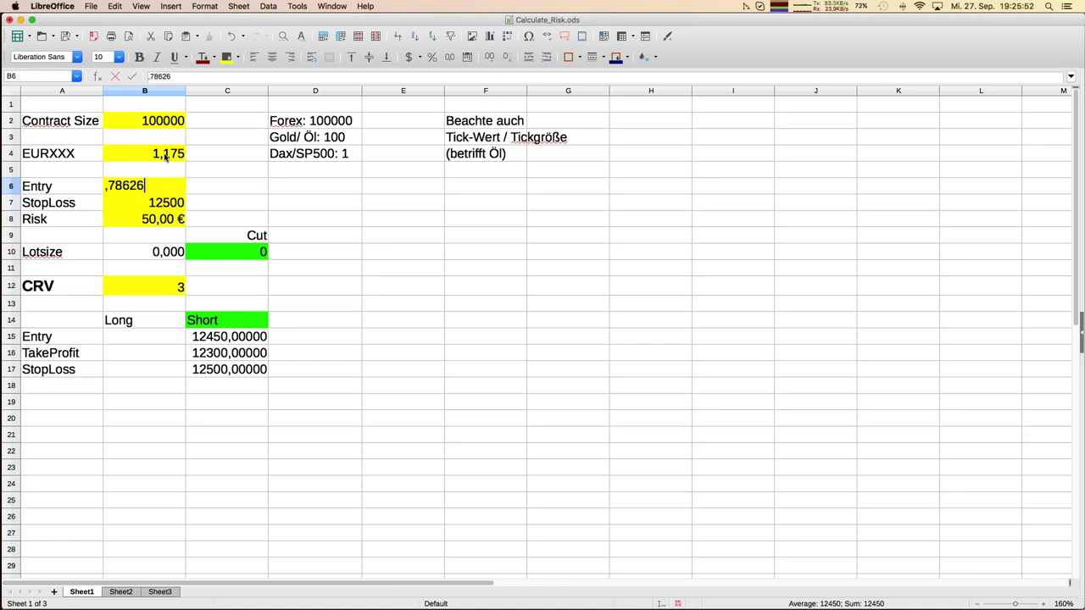
key("Return")
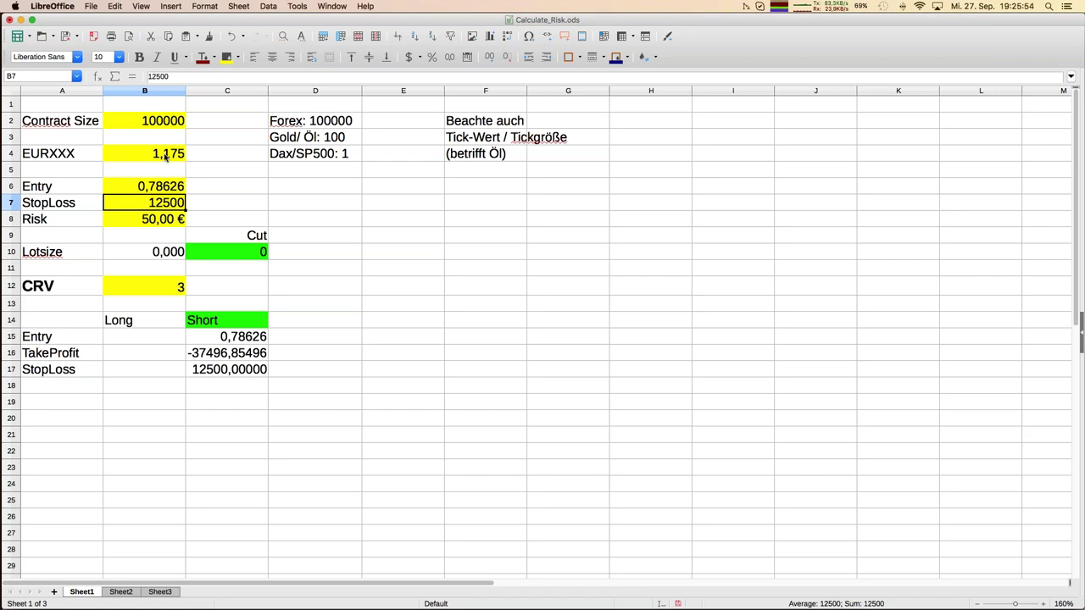
Set the StopLoss in cell B7 to 0,78854 and the Risk in B8 to 5 €
type(",78854")
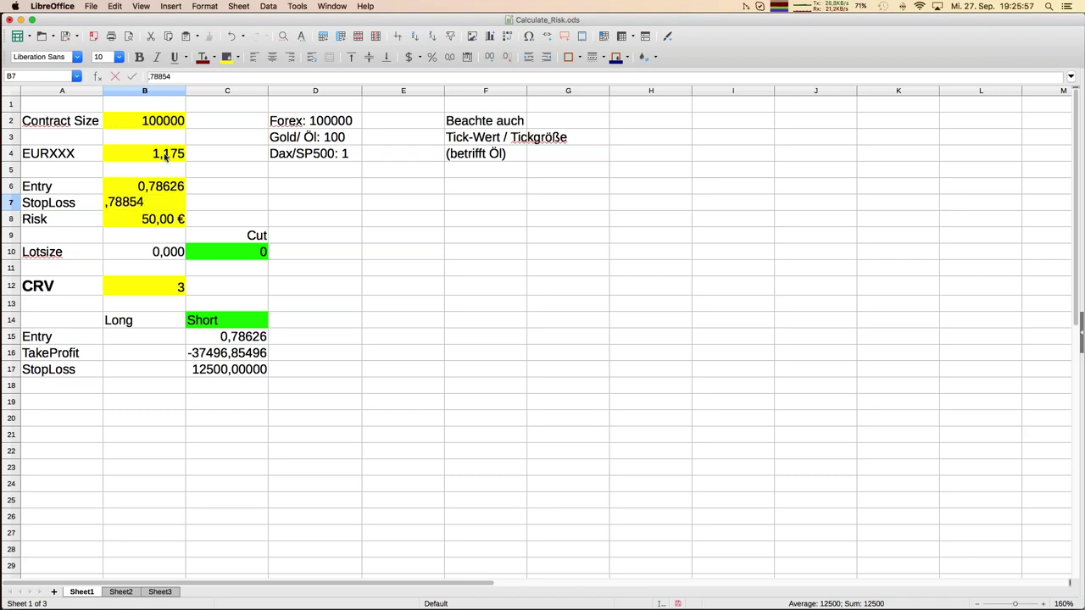
key("Return")
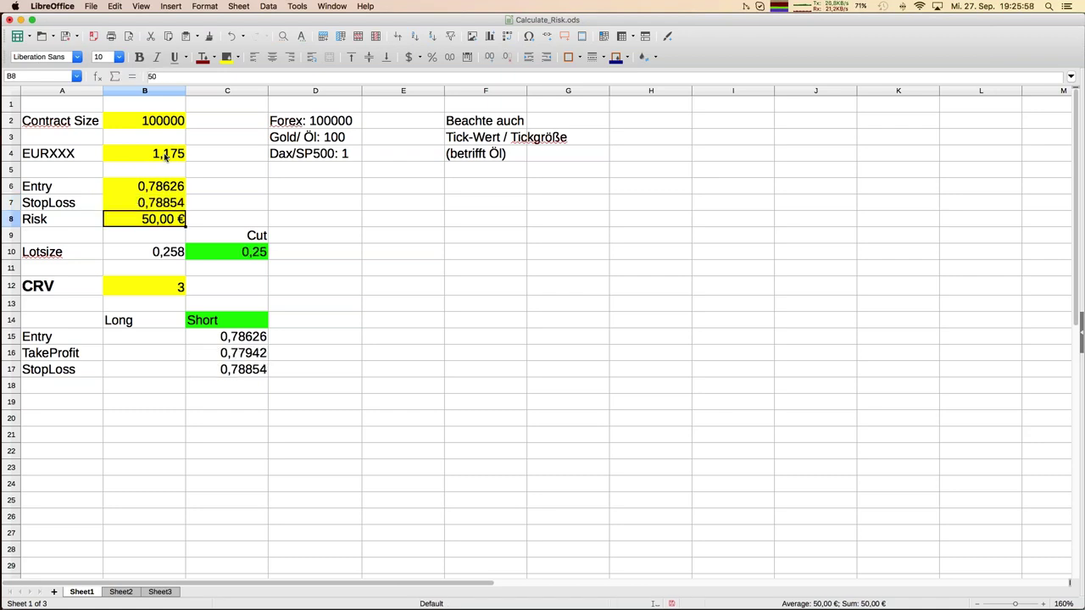
type("5")
key("Return")
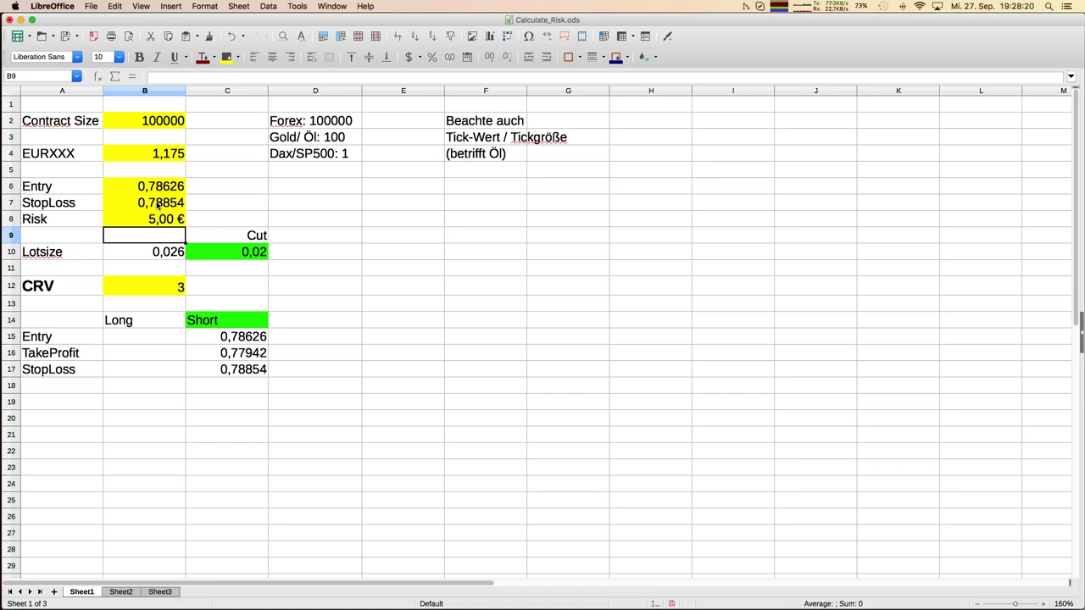
Examine the CRV factor and the calculated TakeProfit for the short trade
key("Down")
key("Down")
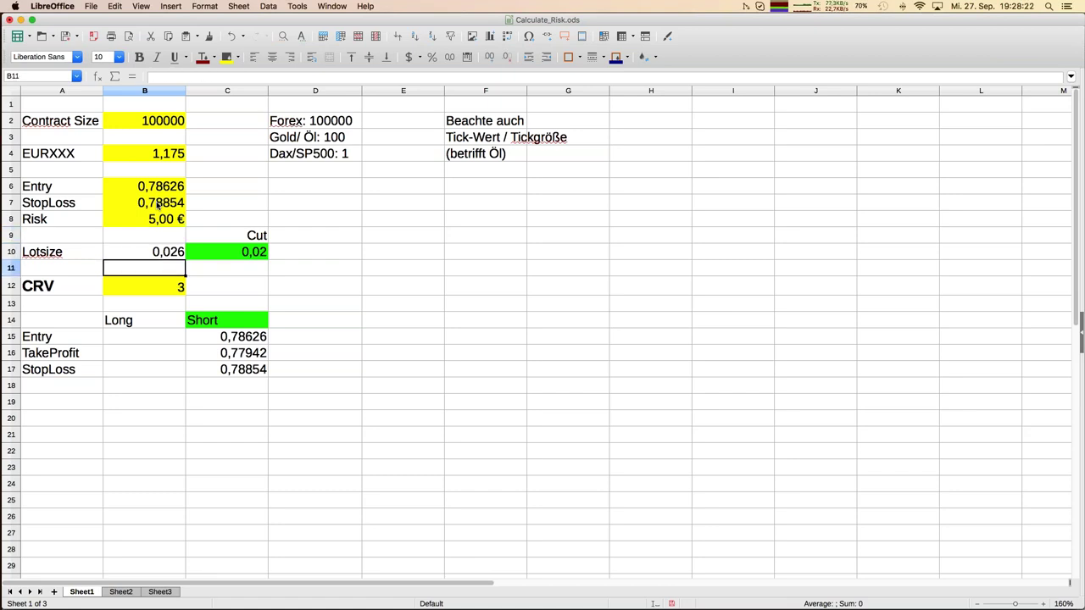
key("Down")
key("Down")
key("Up")
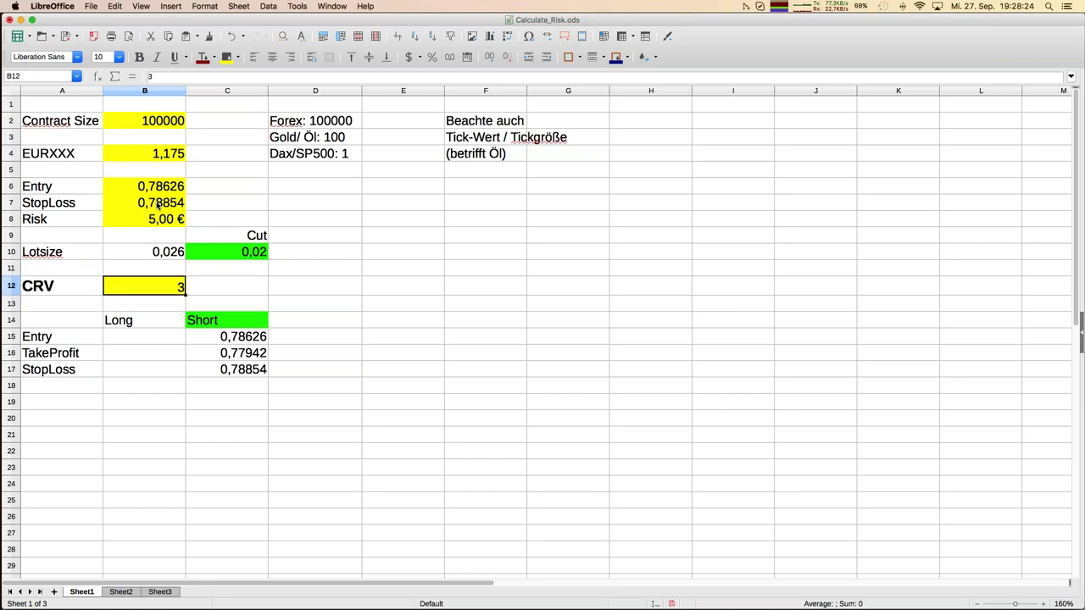
key("Left")
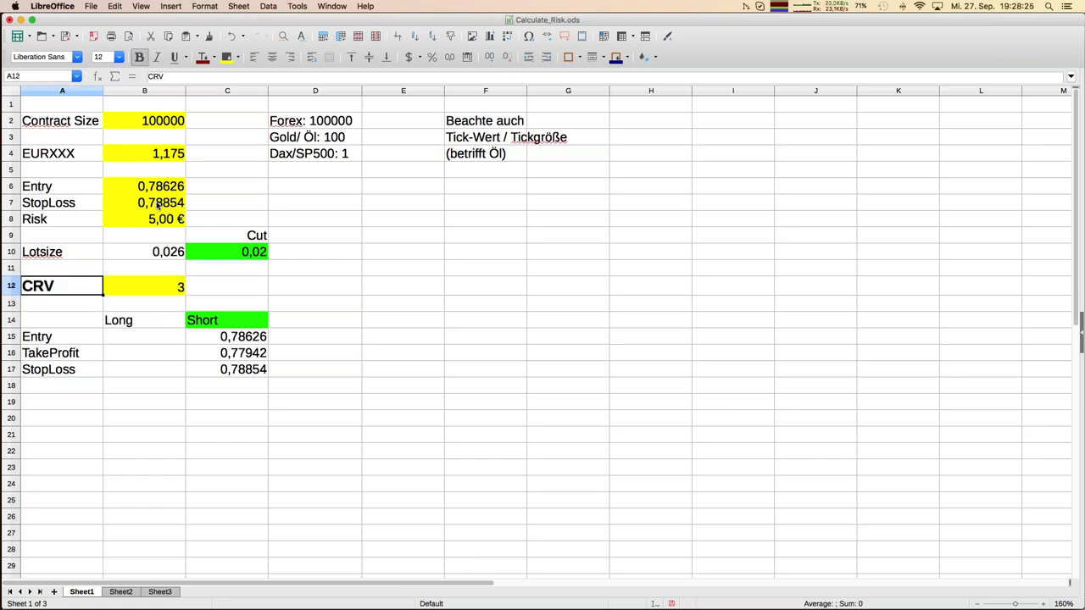
key("Right")
key("Right")
key("Down")
key("Down")
key("Down")
key("Down")
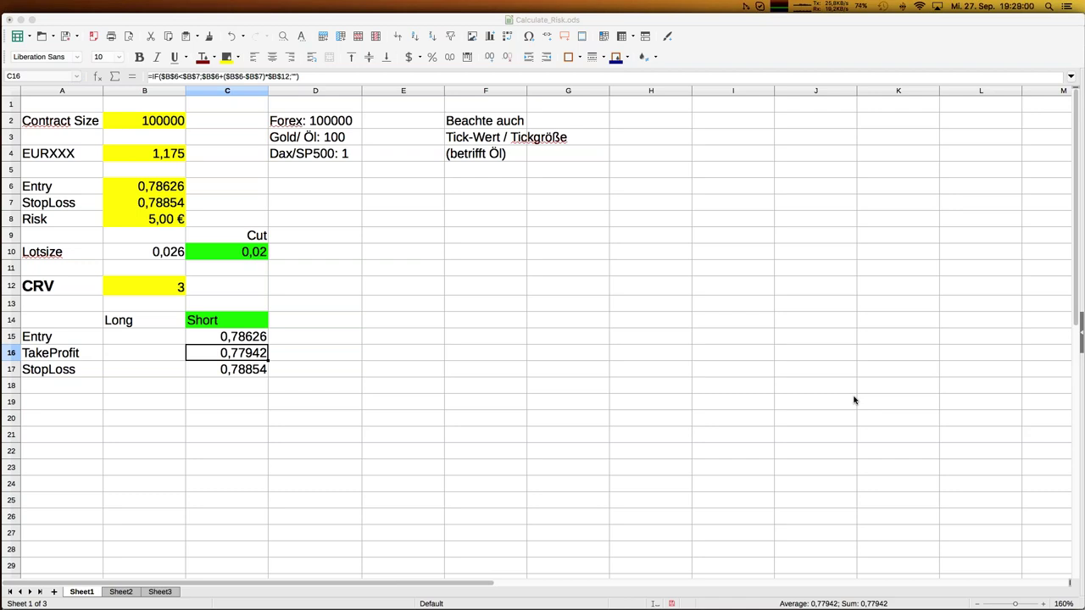
Switch back to the JFD_Brokers_Webinar_FuenfTradingFehler_GE_20170927.odp presentation
left_click(292, 236)
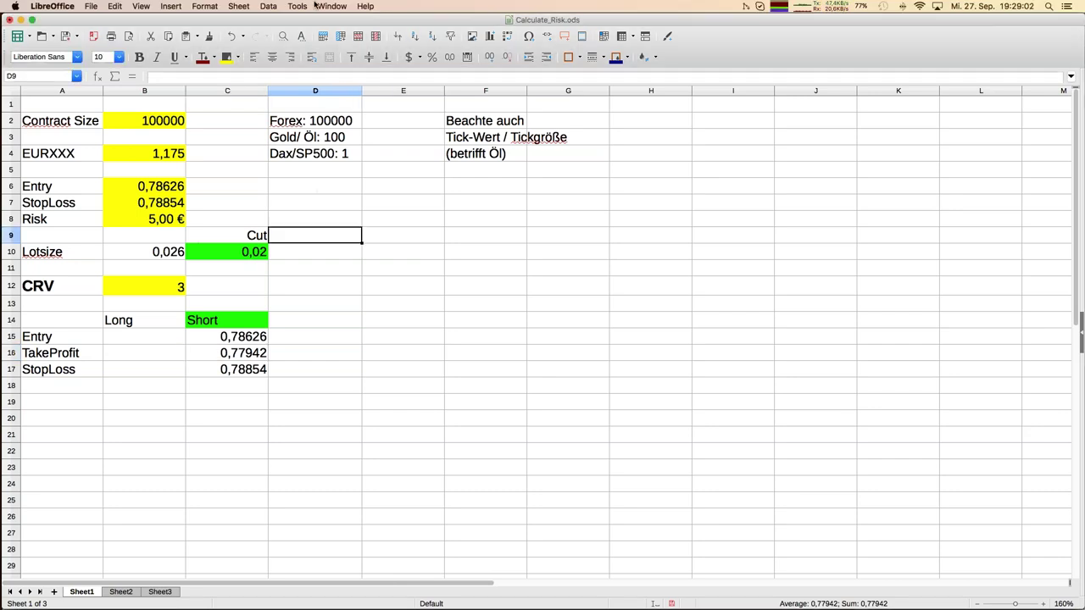
left_click(332, 7)
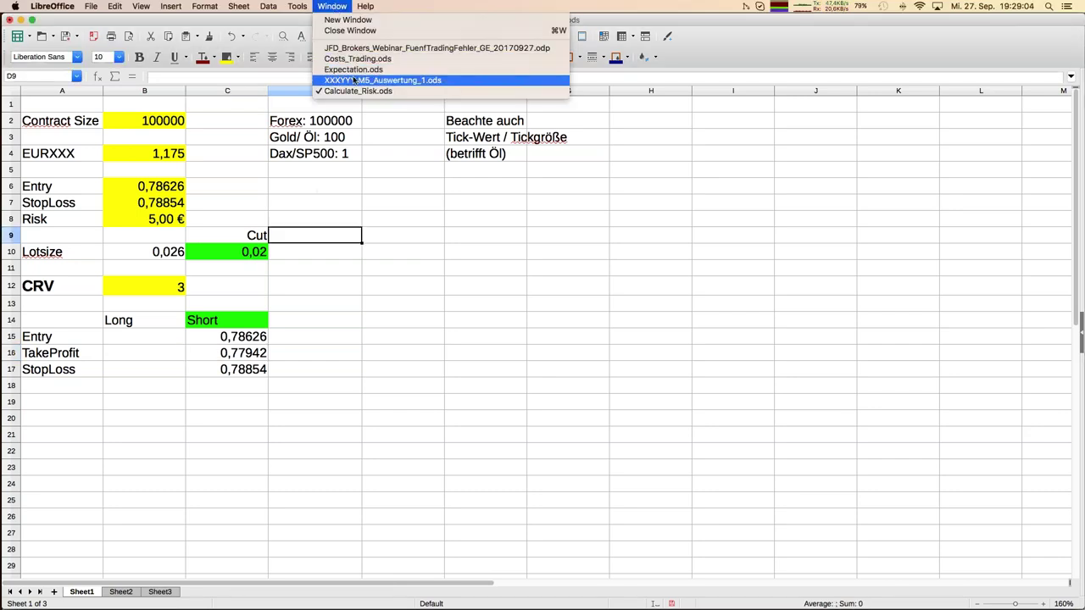
left_click(352, 49)
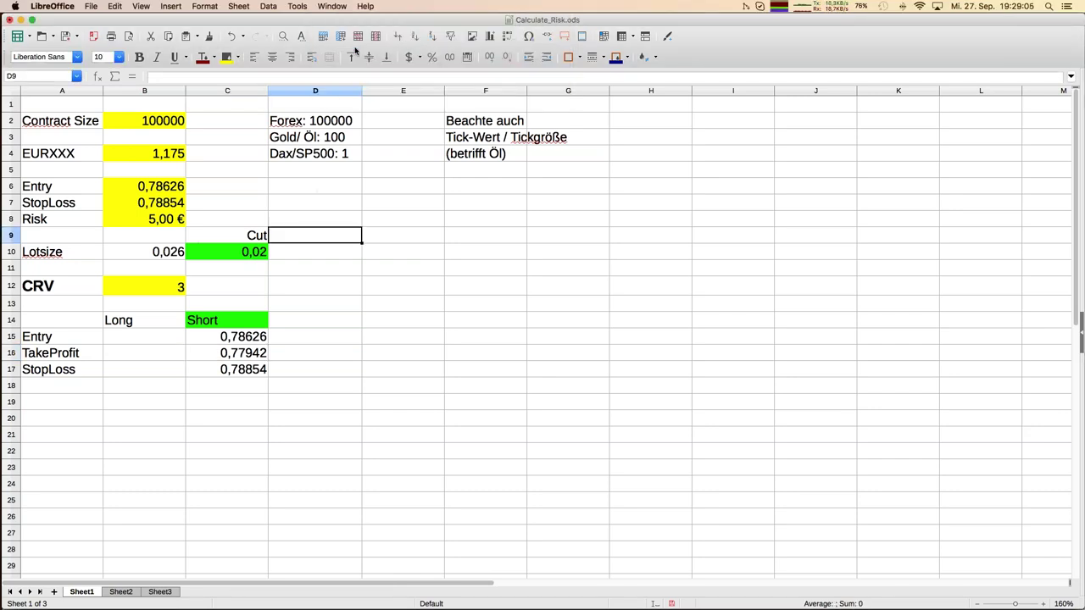